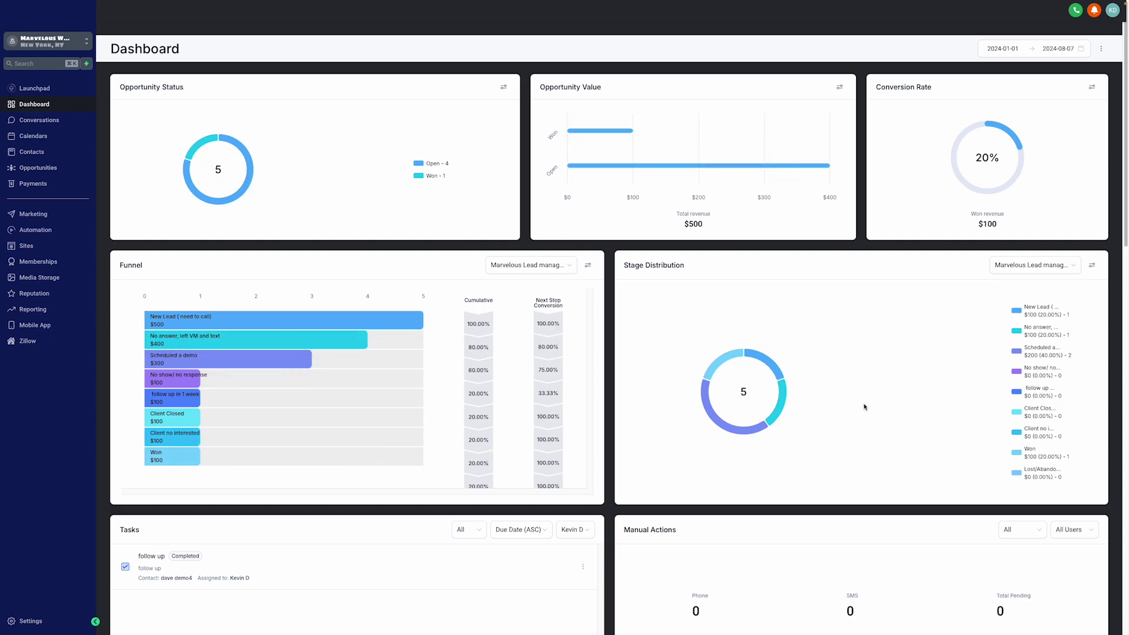
pyautogui.scroll(-3, 459, 478)
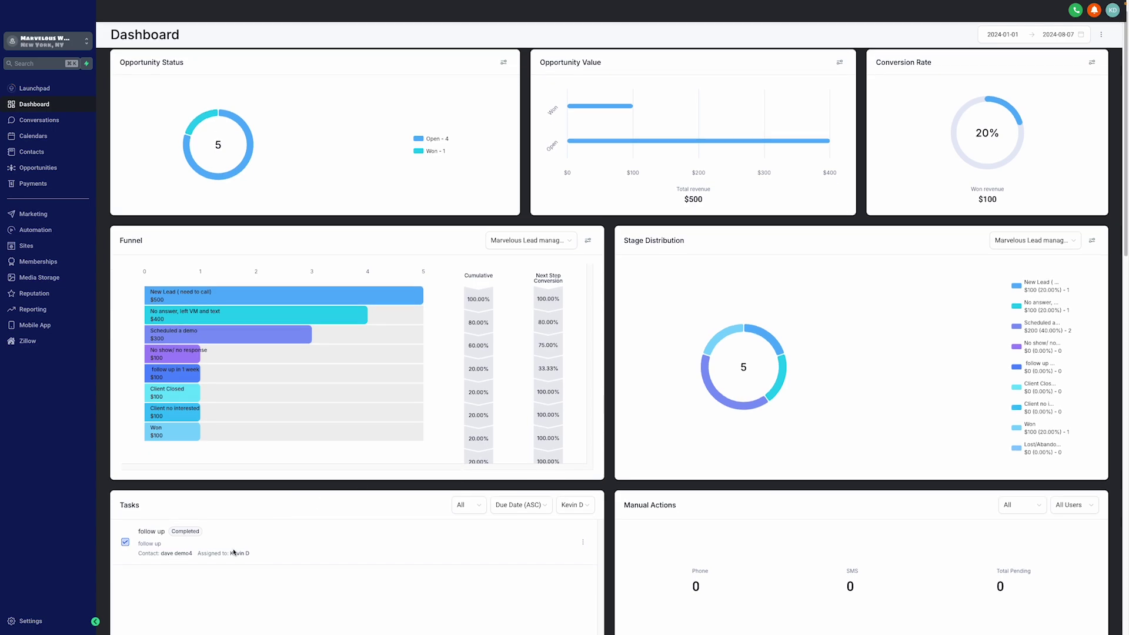
pyautogui.scroll(-3, 308, 550)
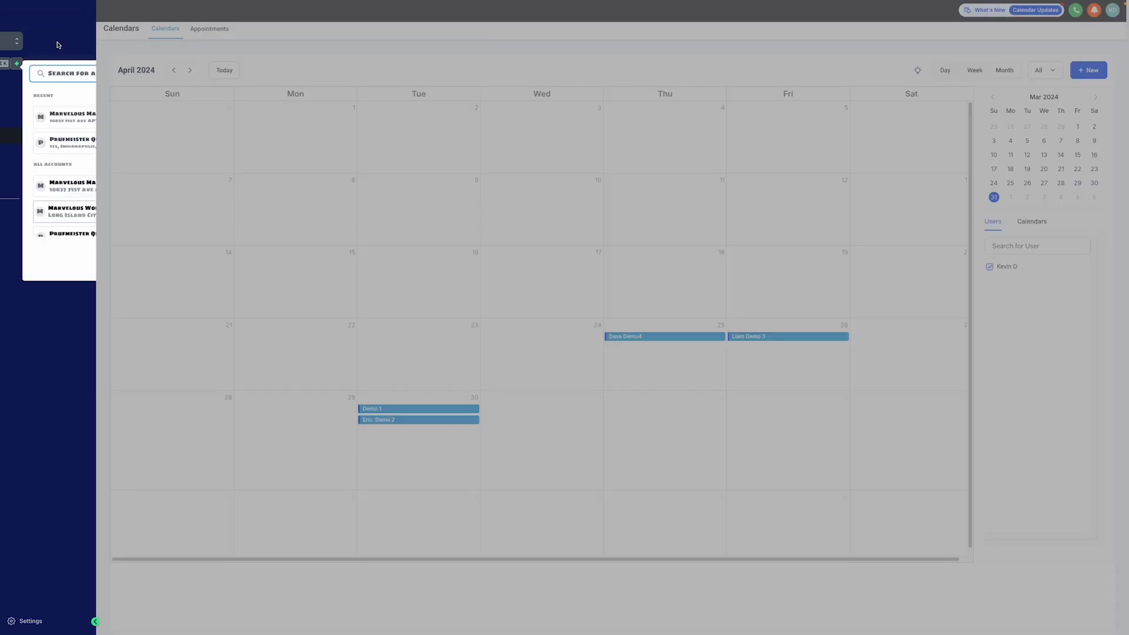
# Switch to the Marvelous Marble account in Forest Hills and browse its recent, starred and all conversations
pyautogui.click(72, 116)
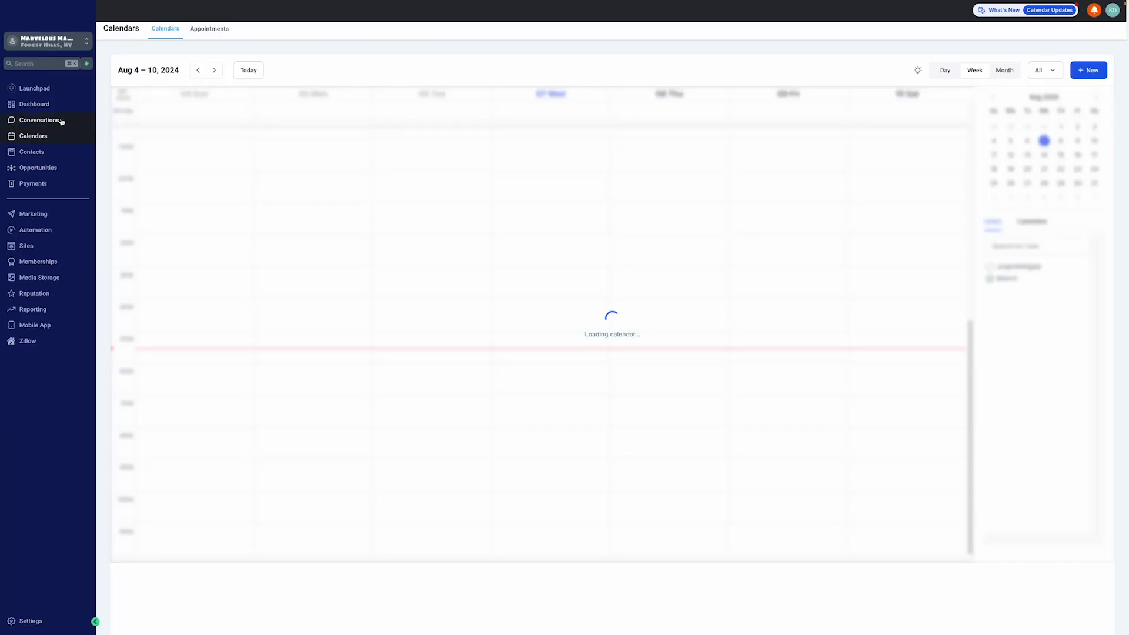
pyautogui.click(53, 118)
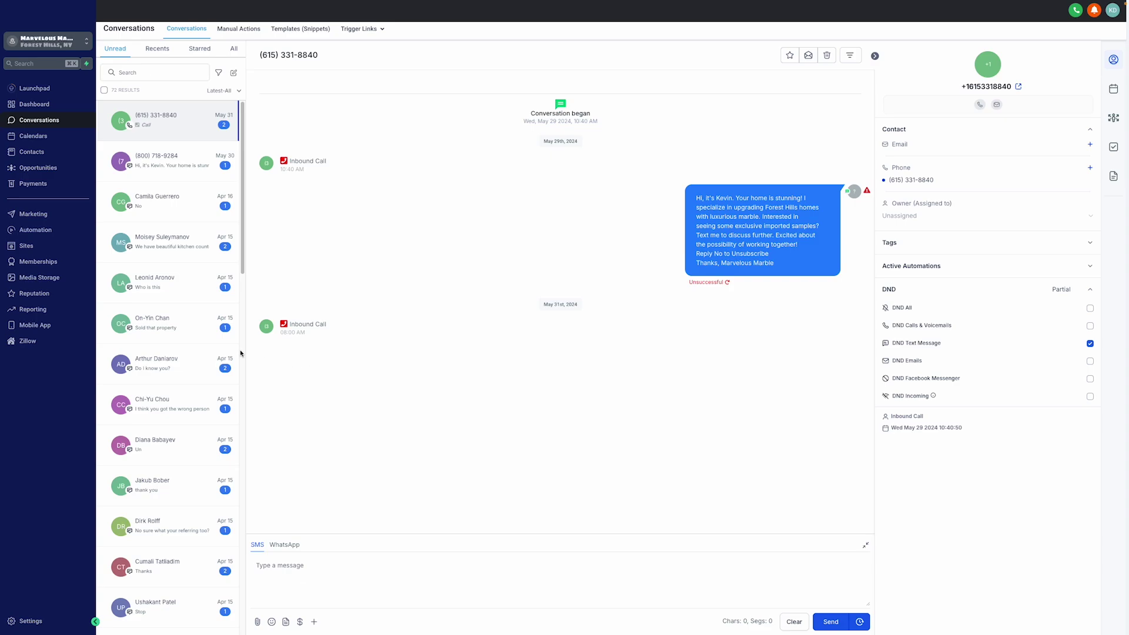
pyautogui.click(157, 49)
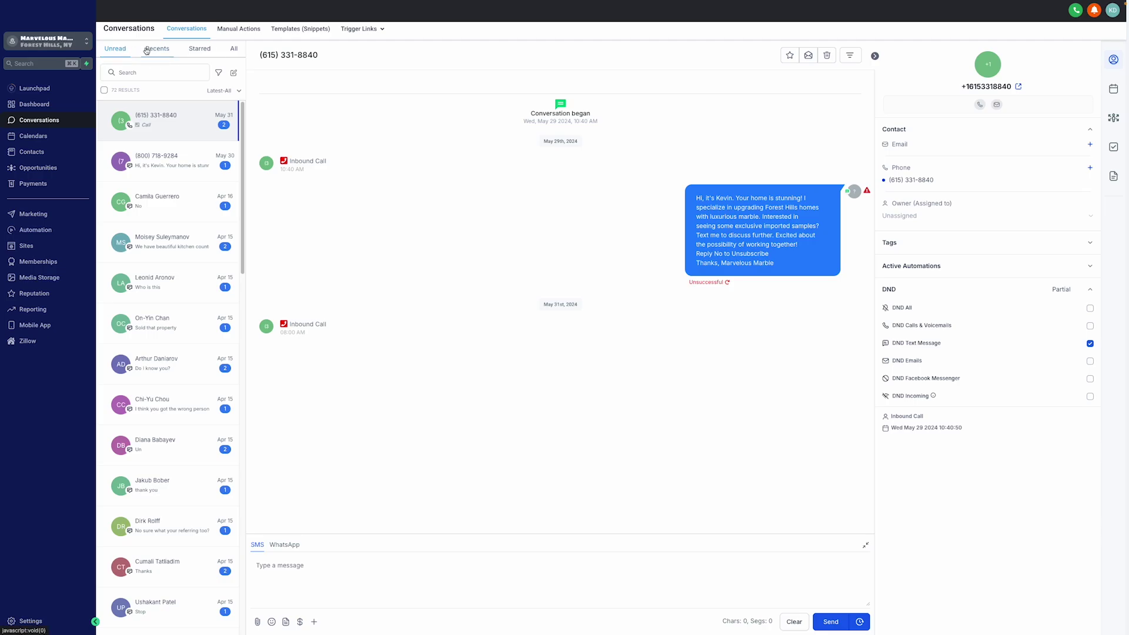
pyautogui.click(198, 51)
pyautogui.click(233, 52)
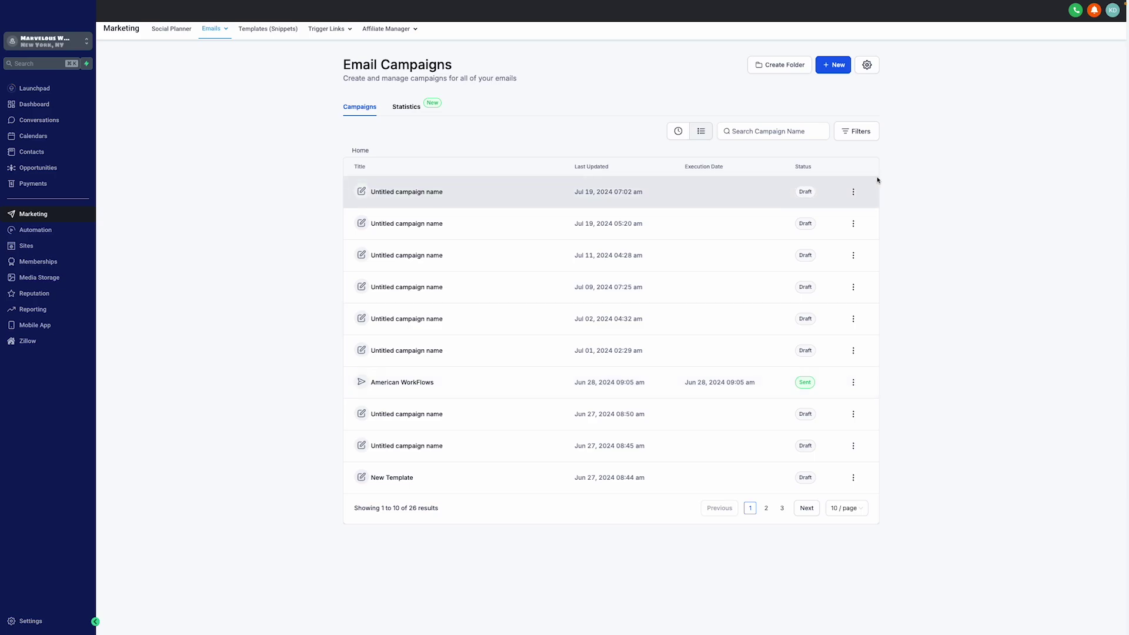
# Create a new email campaign from the Blank template using the Design Editor
pyautogui.click(835, 64)
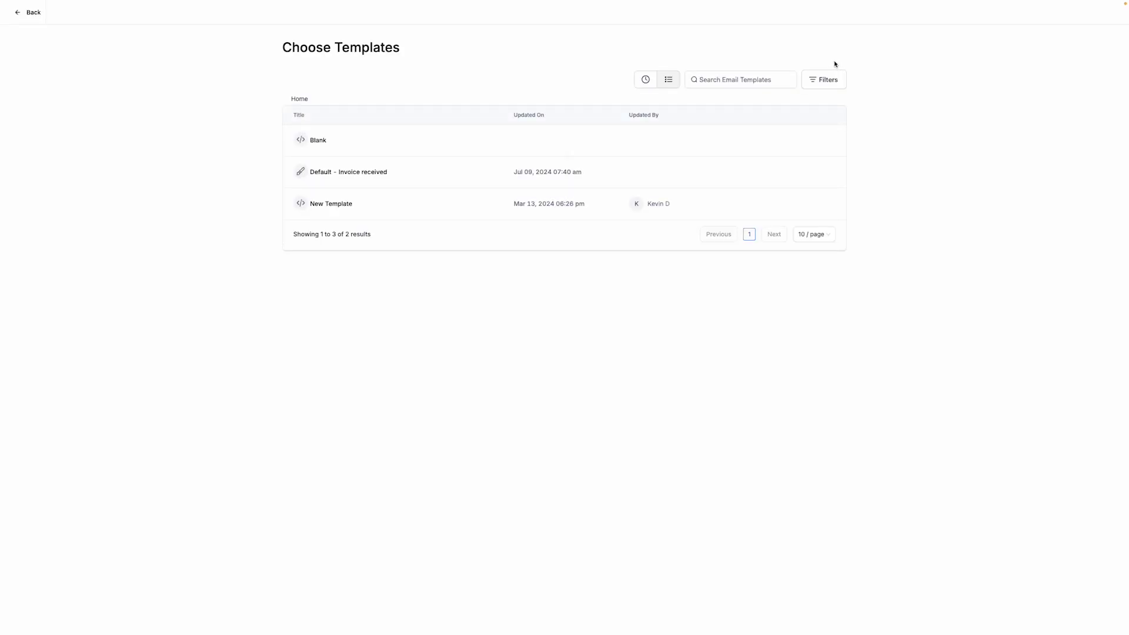
pyautogui.click(465, 132)
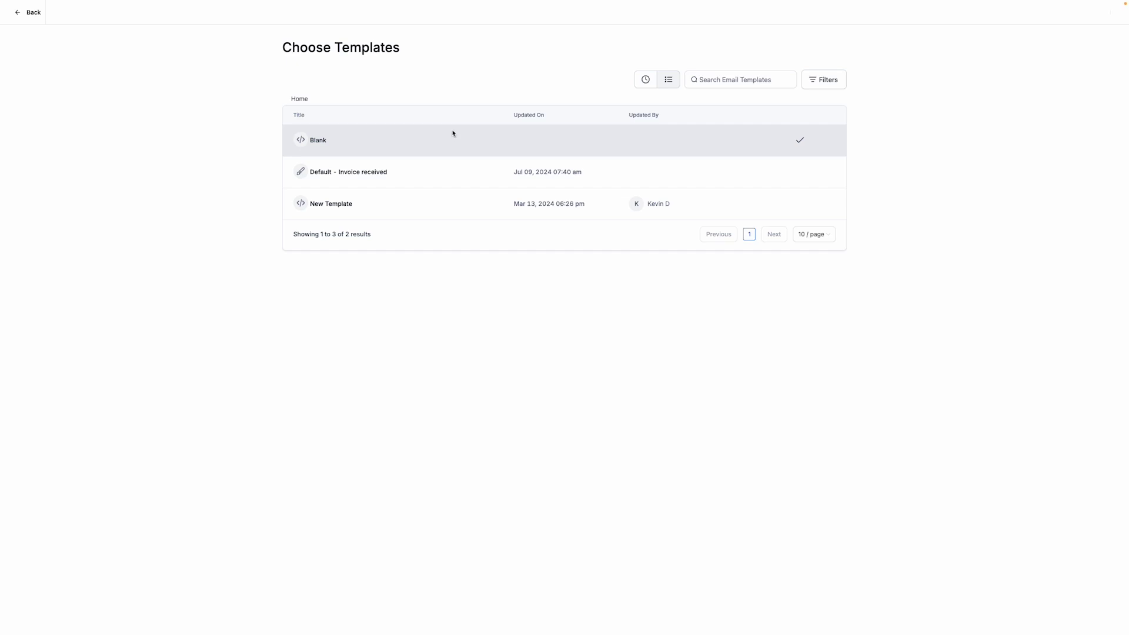
pyautogui.click(320, 146)
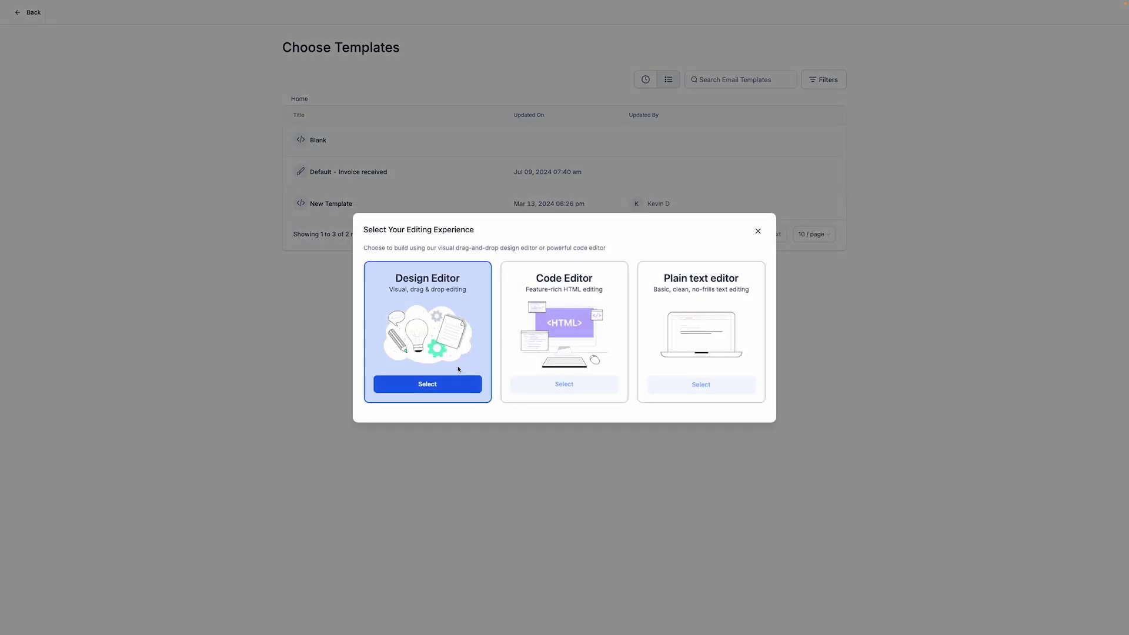
pyautogui.click(534, 373)
pyautogui.click(435, 384)
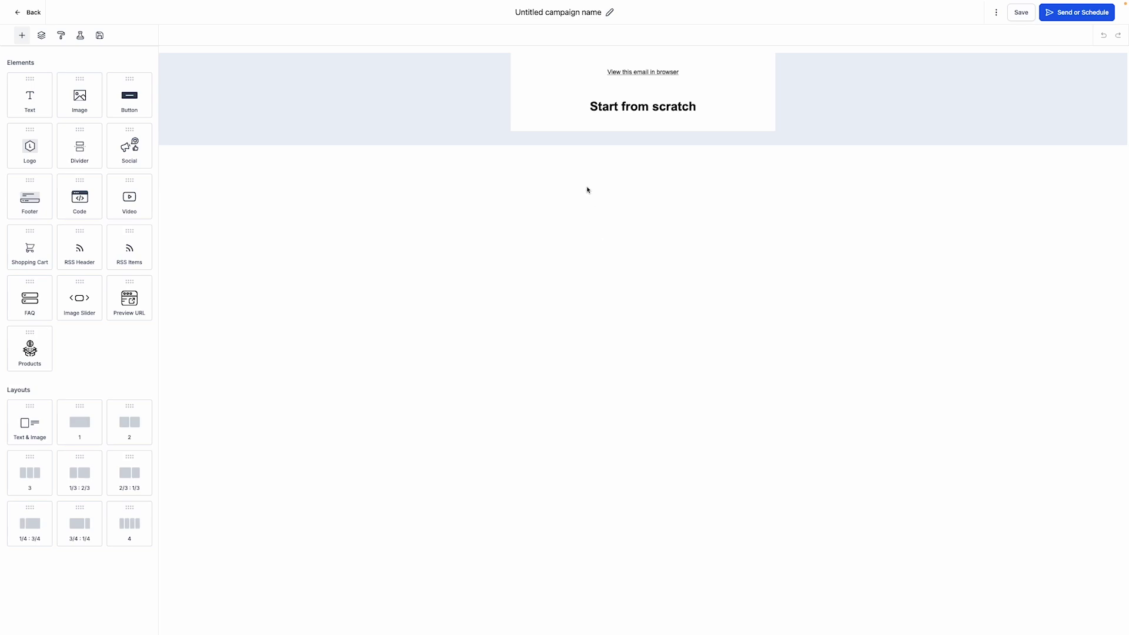
# Replace the "Start from scratch" heading in the email body with an Image element below the "View this email in browser" link
pyautogui.click(643, 107)
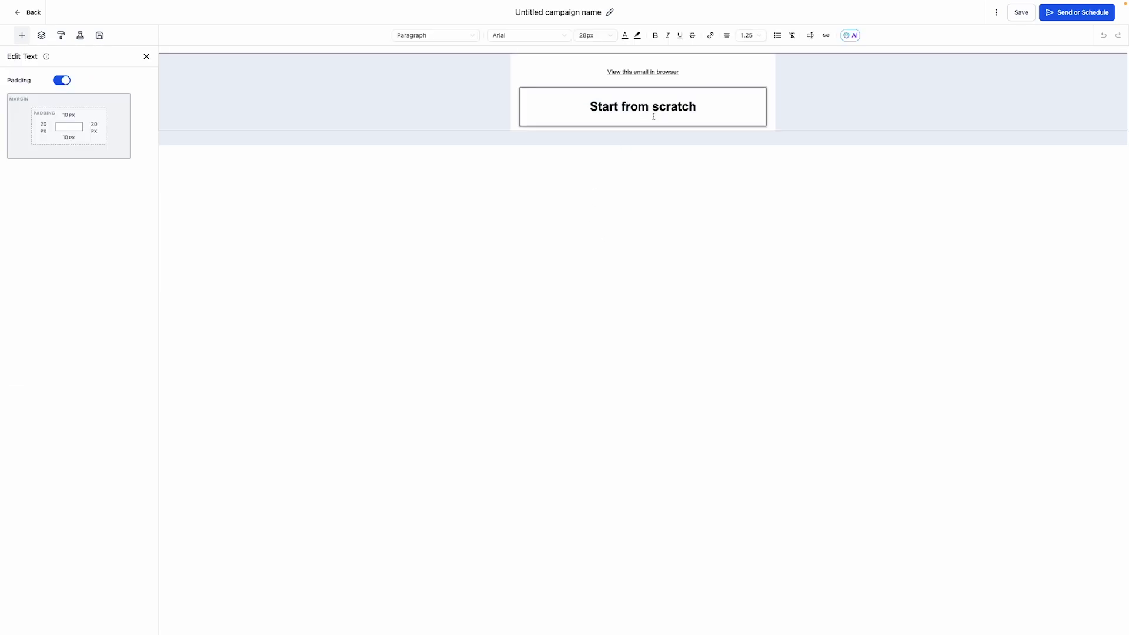
pyautogui.click(685, 90)
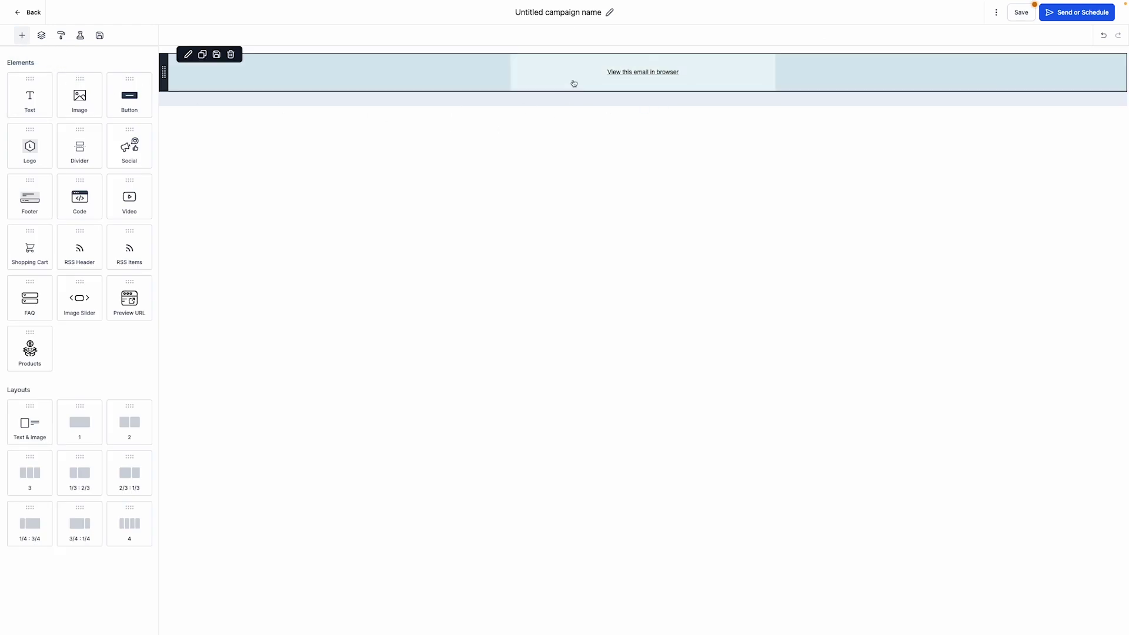
pyautogui.moveTo(577, 69)
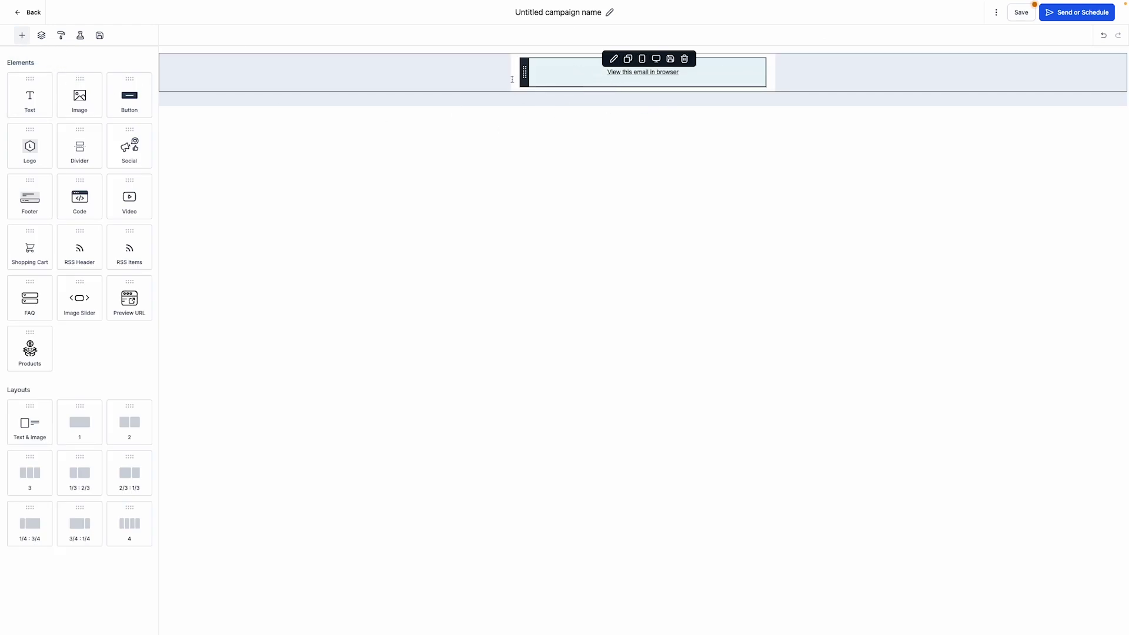
pyautogui.moveTo(88, 97); pyautogui.dragTo(706, 87)
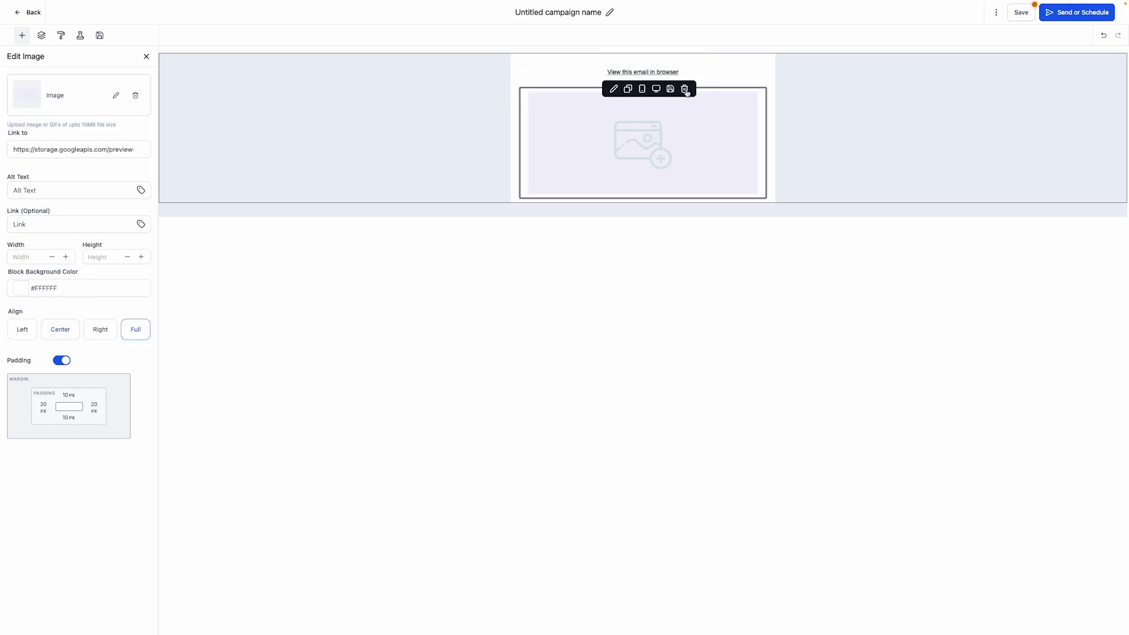
# Add a Button element directly below the image placeholder in the email body
pyautogui.click(23, 35)
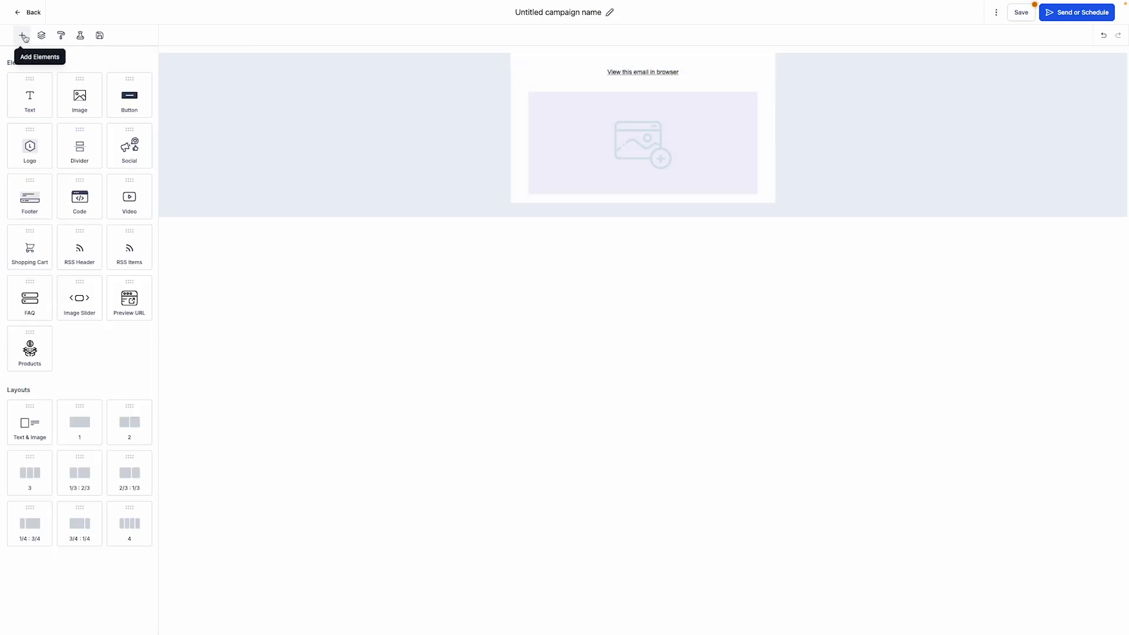
pyautogui.moveTo(120, 105)
pyautogui.mouseDown()
pyautogui.moveTo(185, 96)
pyautogui.moveTo(443, 152)
pyautogui.moveTo(87, 125)
pyautogui.moveTo(165, 99)
pyautogui.moveTo(290, 100)
pyautogui.moveTo(125, 112)
pyautogui.mouseUp()
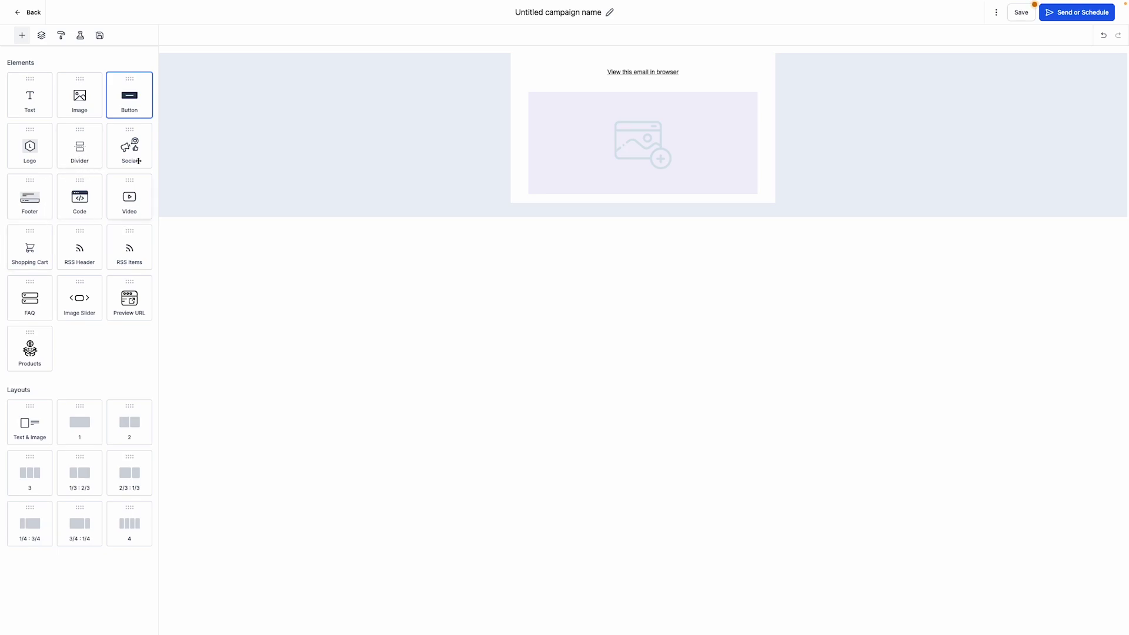
pyautogui.moveTo(129, 100); pyautogui.dragTo(669, 207)
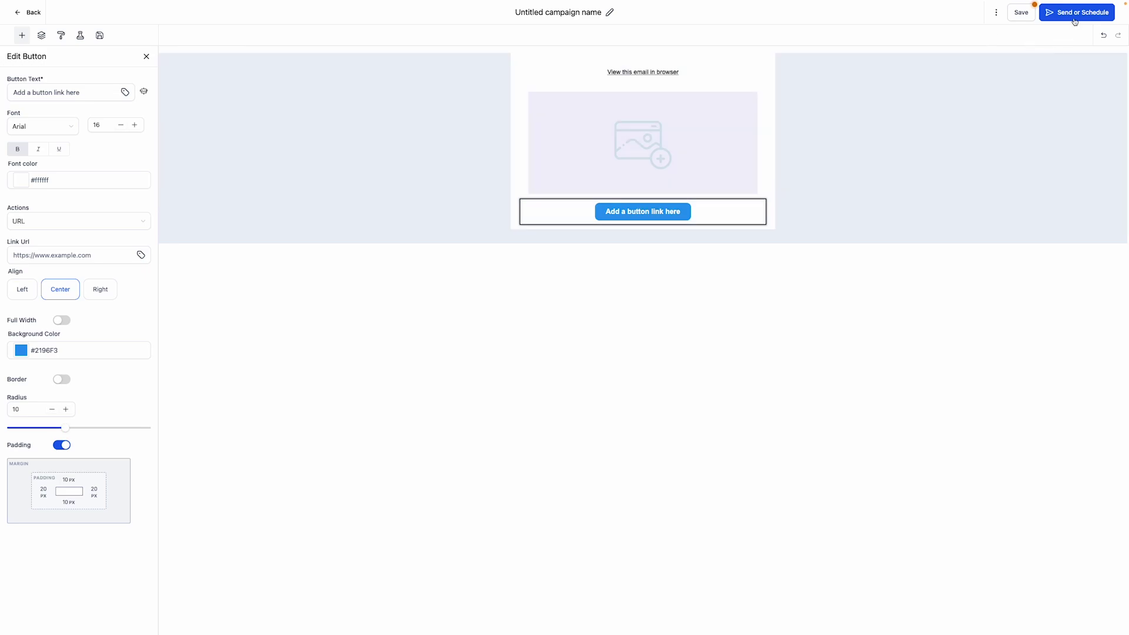
# Proceed to the campaign's Send or Schedule settings and go through the Sender Email, Sender Name and Subject line fields
pyautogui.click(1072, 20)
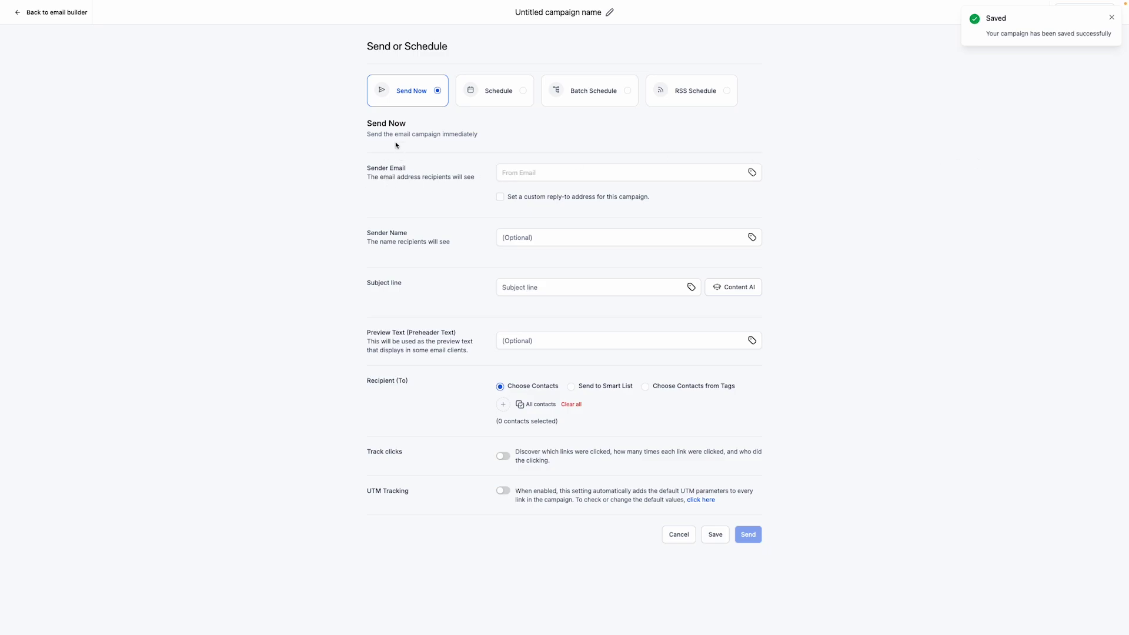
pyautogui.click(540, 176)
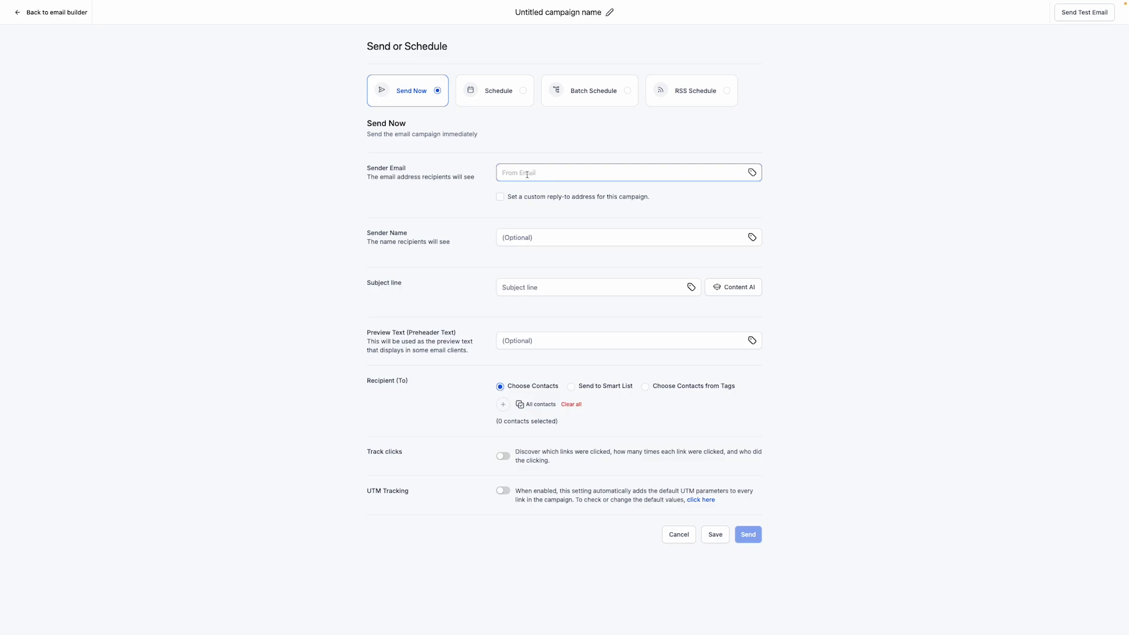
pyautogui.click(523, 239)
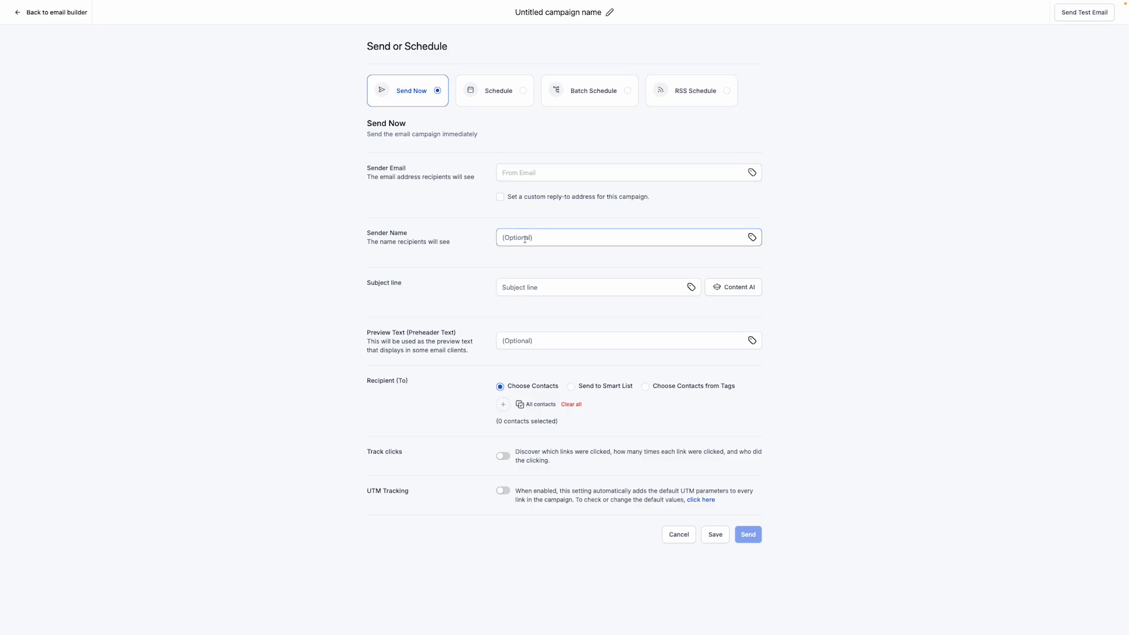
pyautogui.click(527, 281)
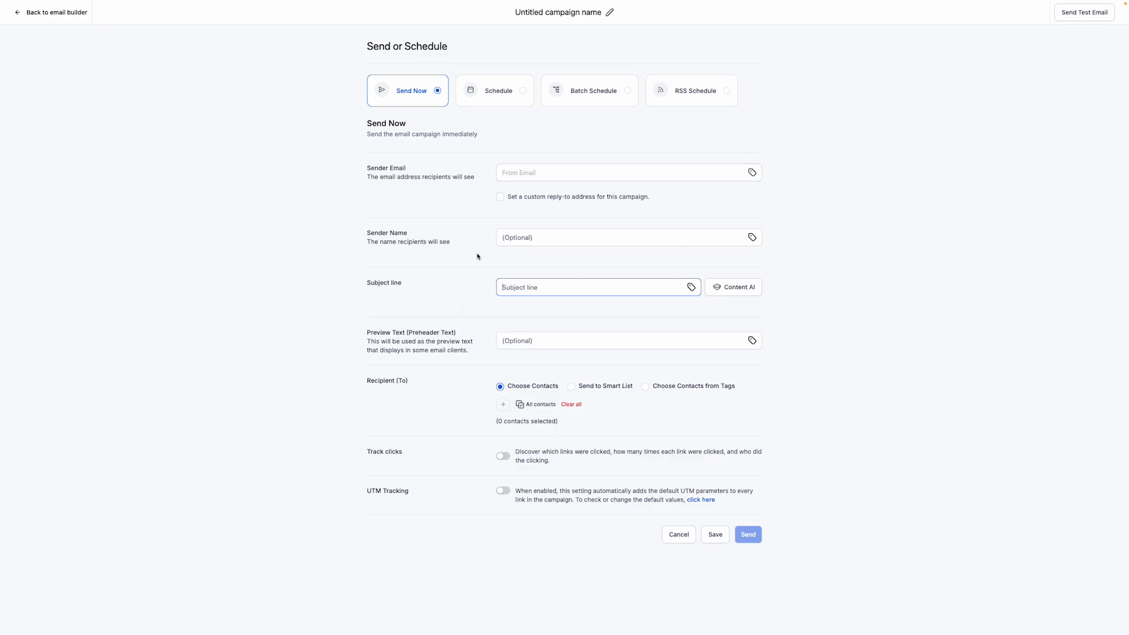
# Select all contacts as the campaign's recipients and clear that selection again
pyautogui.click(533, 405)
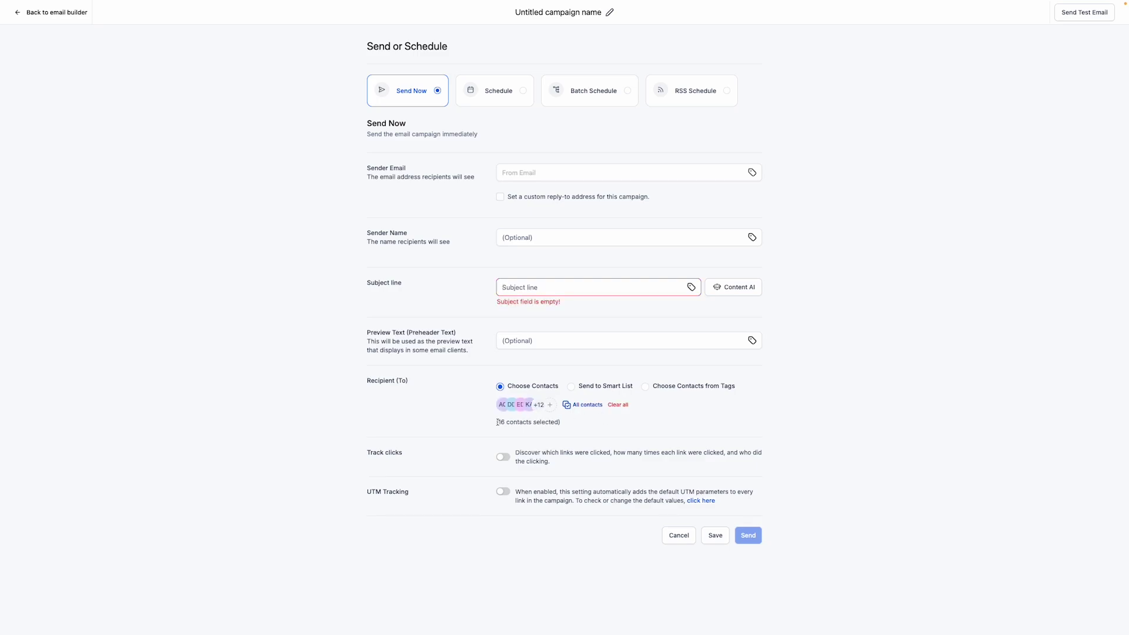
pyautogui.moveTo(498, 422); pyautogui.dragTo(577, 426)
pyautogui.click(576, 427)
pyautogui.click(618, 405)
# Choose the first, third and fifth contacts in the contact list as the campaign's recipients
pyautogui.click(503, 405)
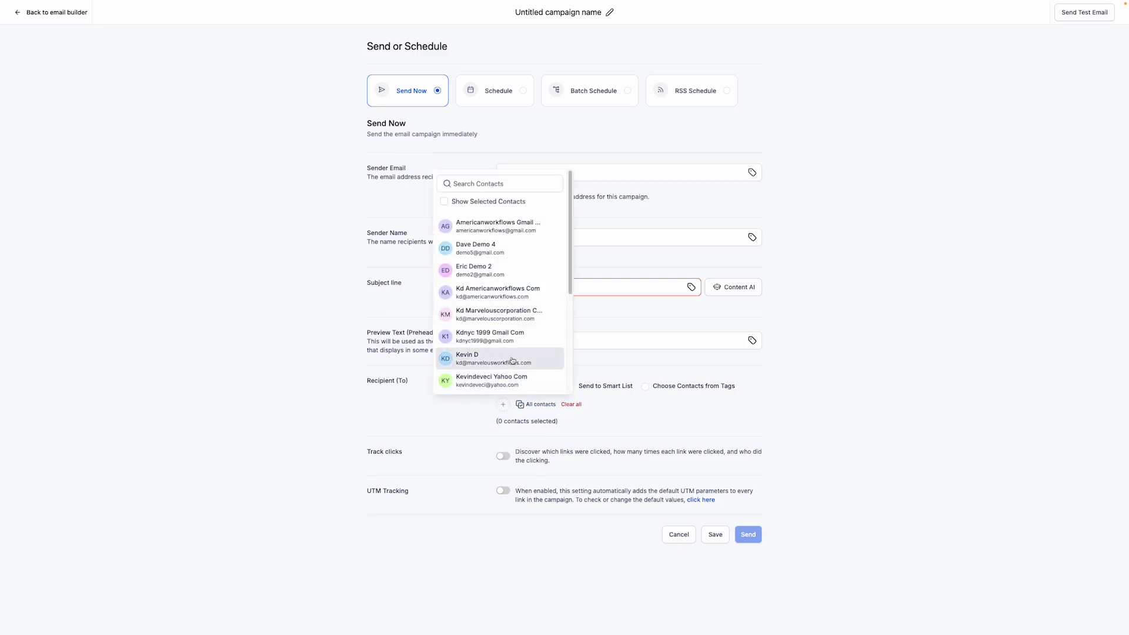
pyautogui.click(504, 236)
pyautogui.click(504, 269)
pyautogui.click(504, 313)
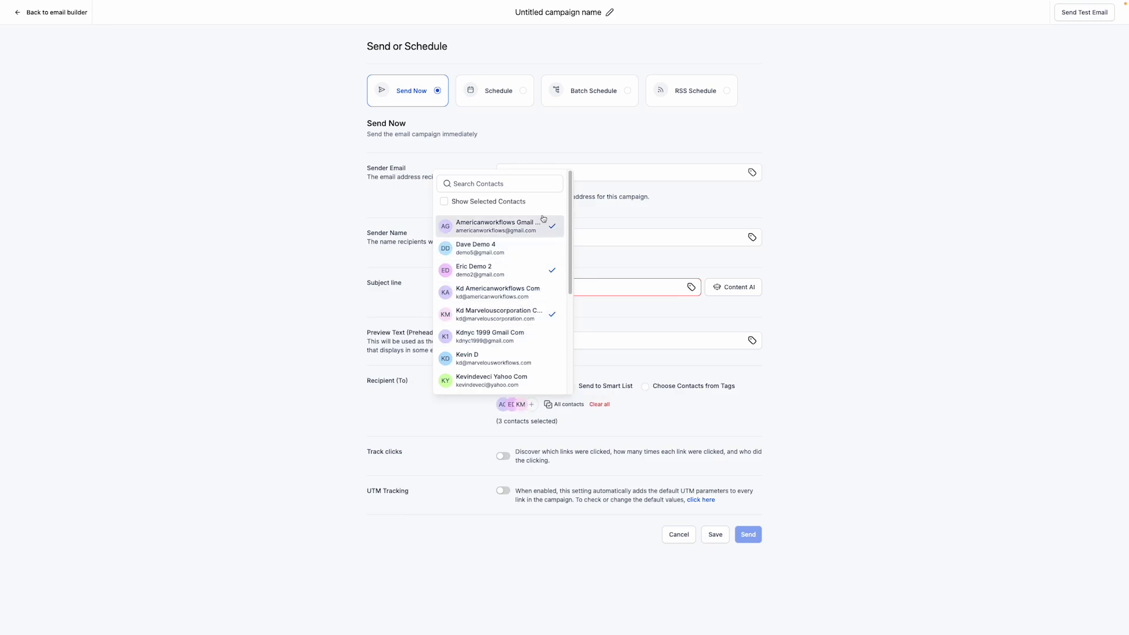
pyautogui.click(249, 424)
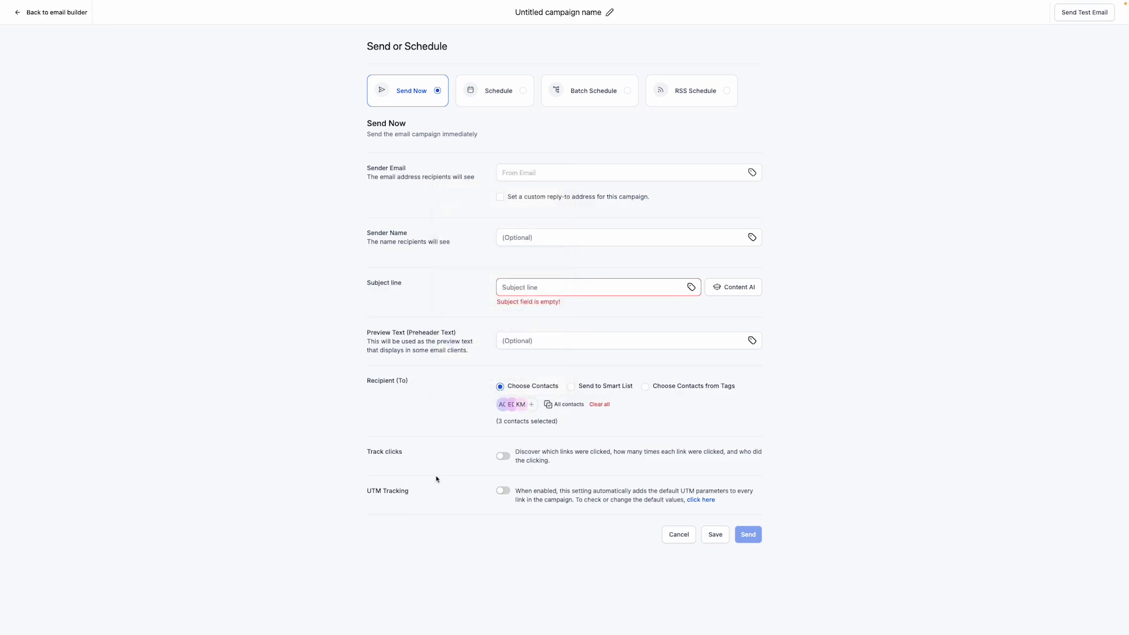
# Set the campaign's subject line to "Test"
pyautogui.click(538, 288)
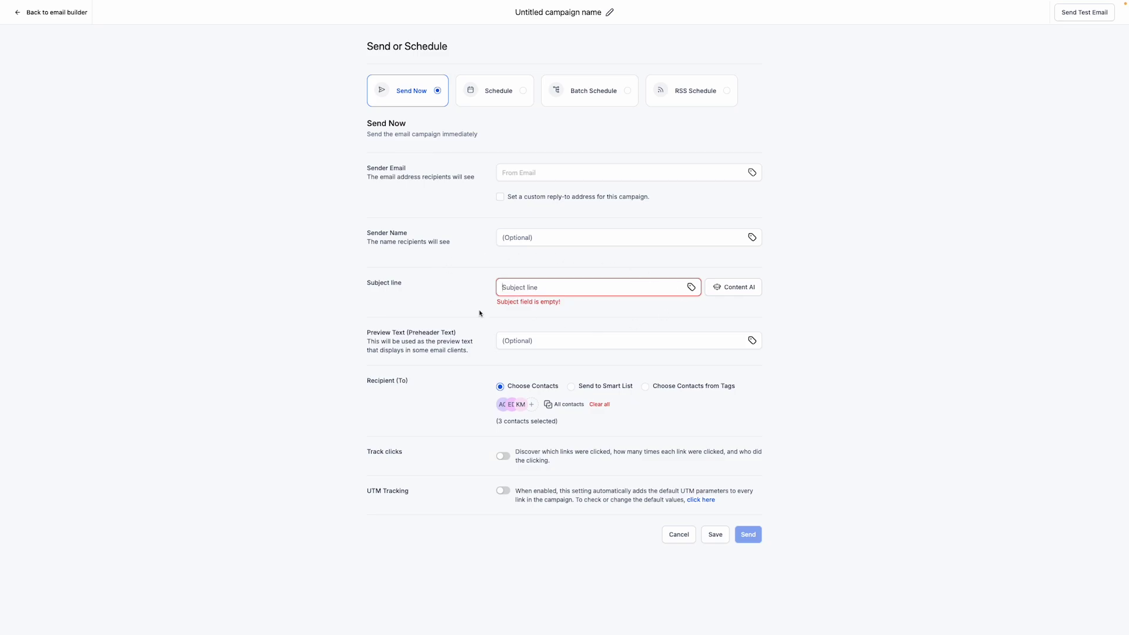
pyautogui.click(563, 286)
pyautogui.write('Test')
pyautogui.click(944, 503)
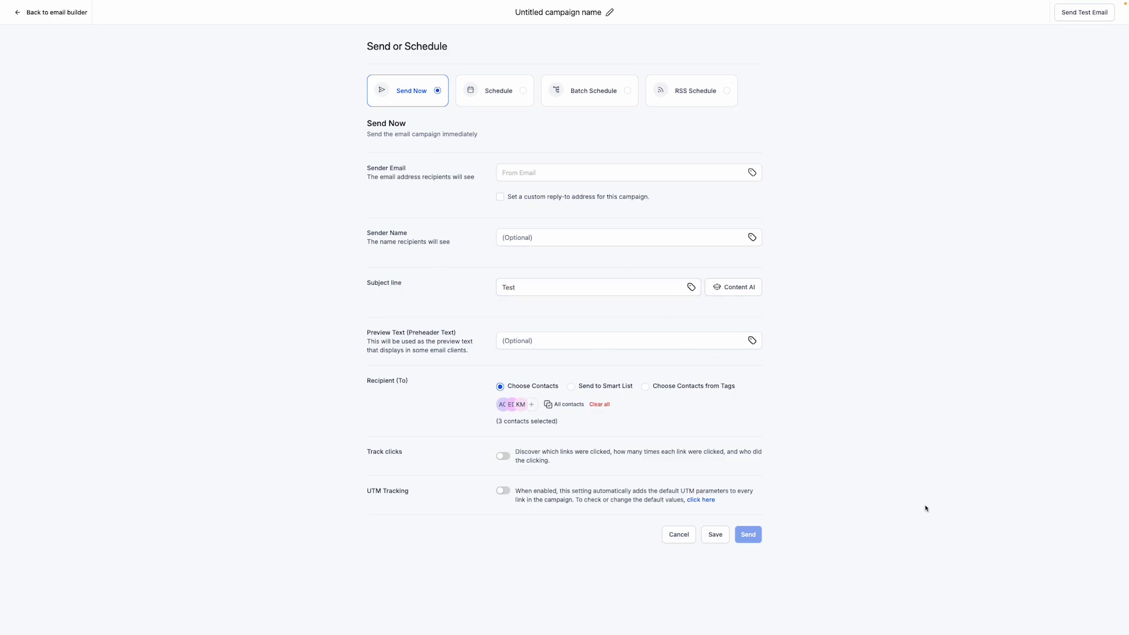